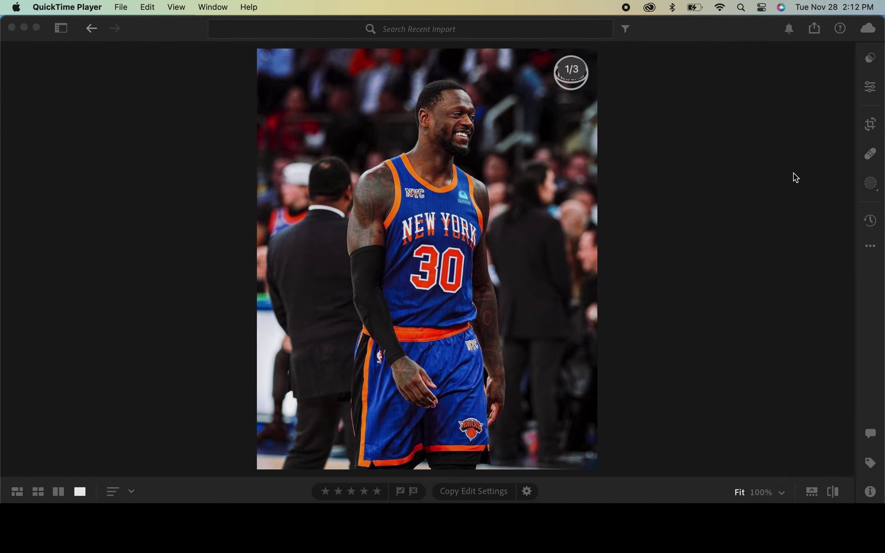
# Apply the first Recommended Lightroom preset at amount 100 to the Knicks player photo
pyautogui.click(870, 58)
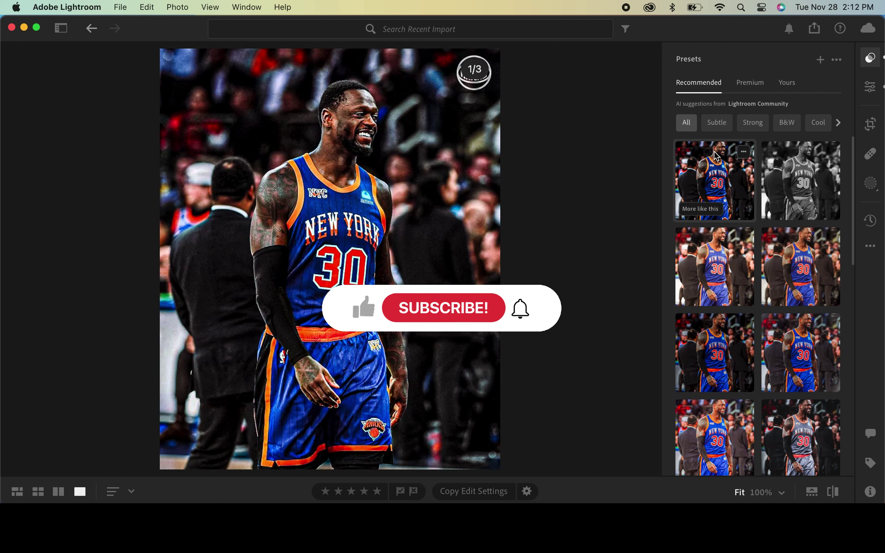
pyautogui.scroll(-3, 750, 227)
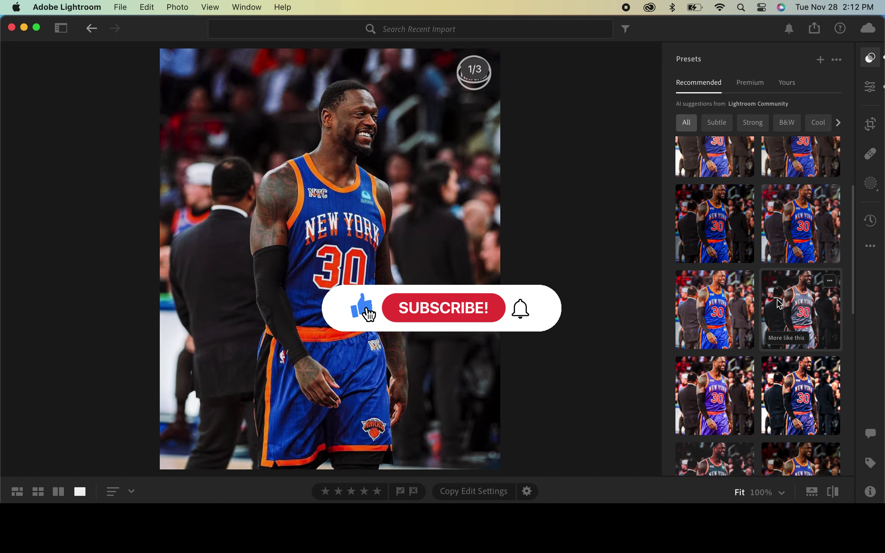
pyautogui.scroll(-3, 783, 307)
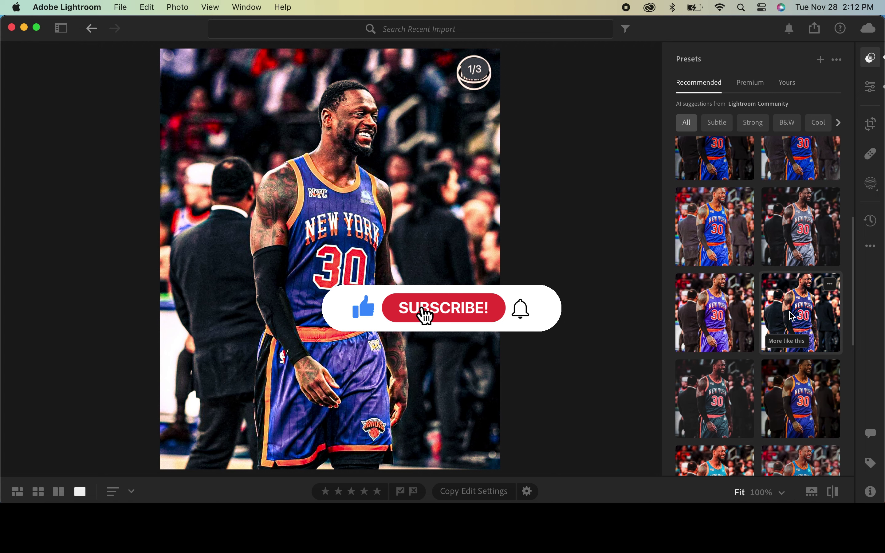
pyautogui.scroll(-1, 790, 315)
pyautogui.scroll(3, 731, 256)
pyautogui.scroll(2, 713, 220)
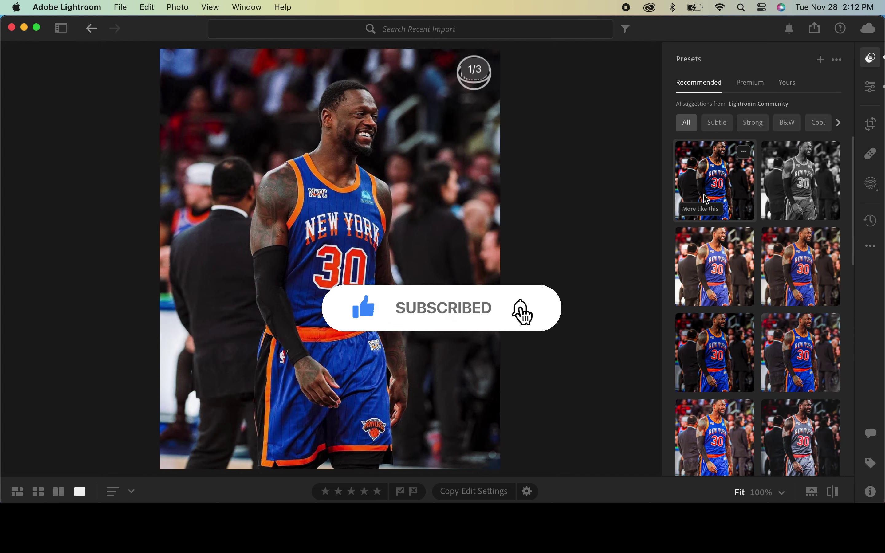
pyautogui.click(691, 175)
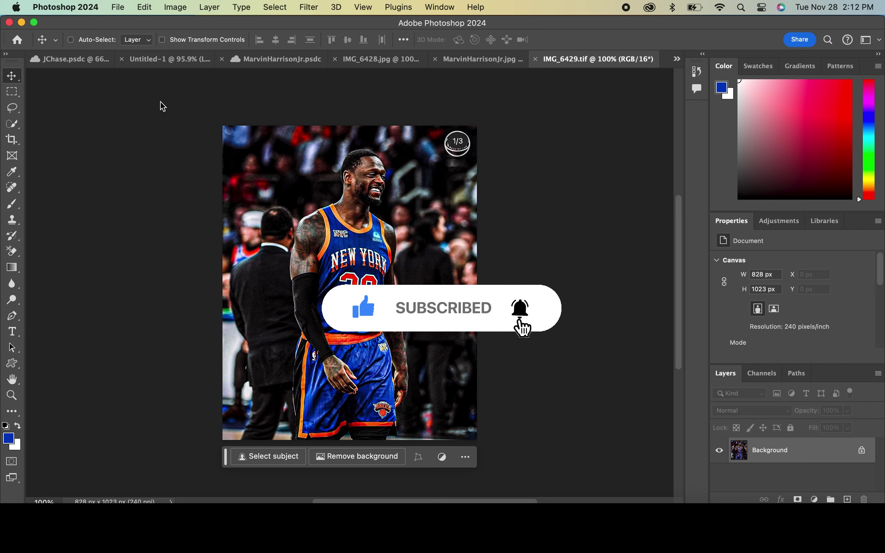
pyautogui.press('super+0')
pyautogui.press('super+j')
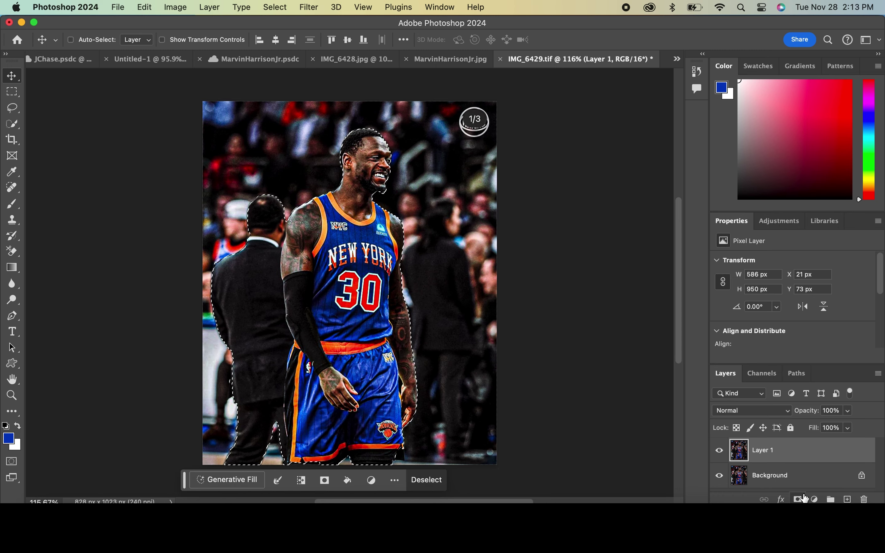
# Mask the player's copy layer and colorize the background blue with Hue/Saturation (Hue 239, Saturation 25)
pyautogui.click(798, 499)
pyautogui.click(806, 483)
pyautogui.click(814, 499)
pyautogui.click(831, 433)
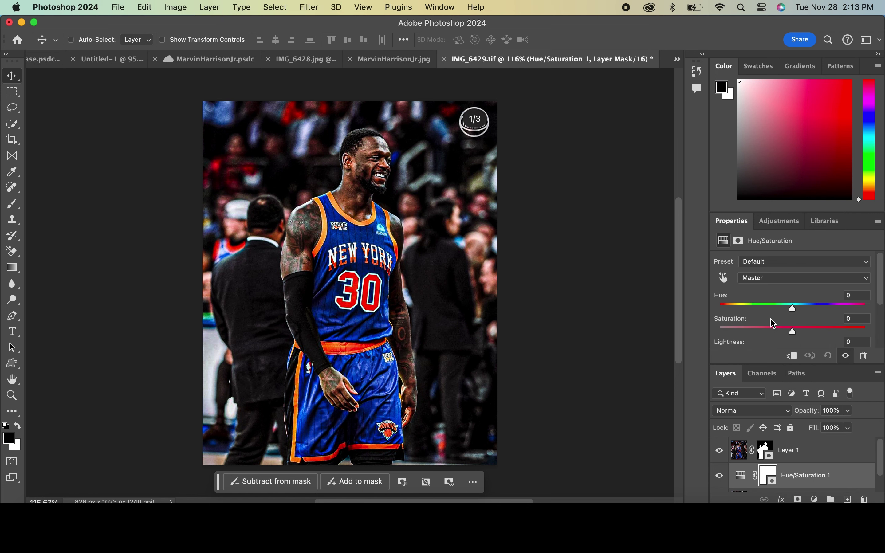
pyautogui.click(780, 338)
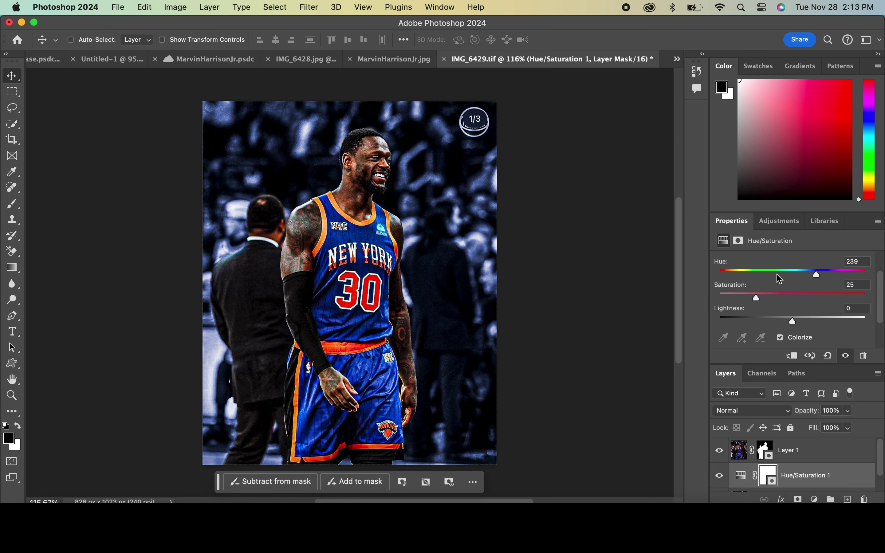
pyautogui.click(772, 446)
# Set the brush size to 137 px and push the background tint saturation to 100
pyautogui.press('b')
pyautogui.scroll(5, 454, 285)
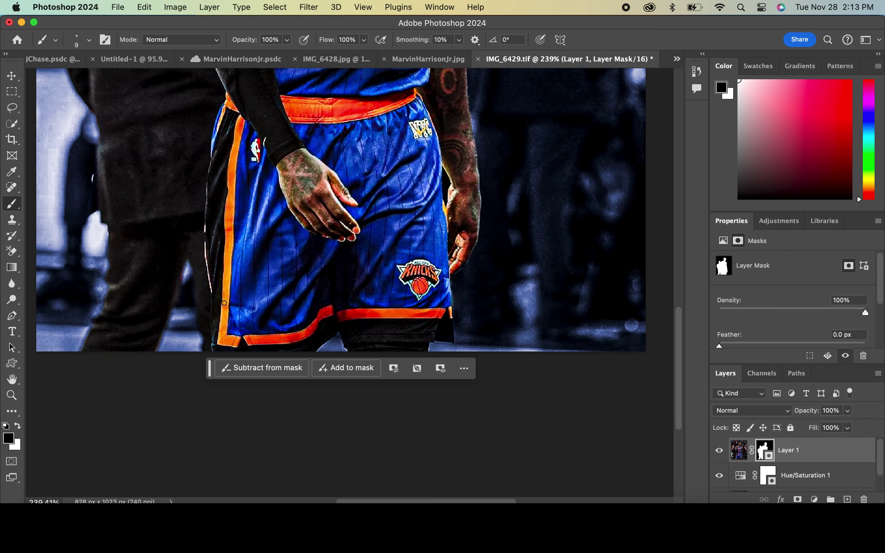
pyautogui.rightClick(185, 278)
pyautogui.doubleClick(299, 290)
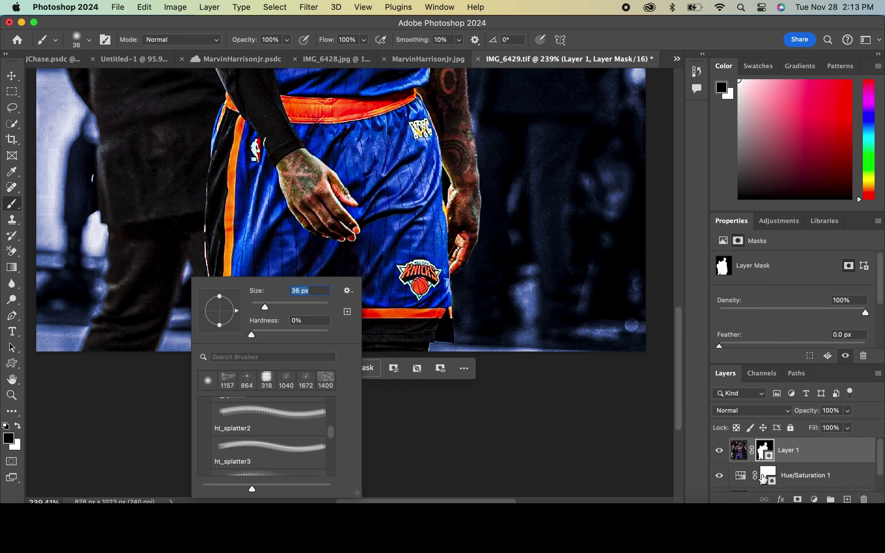
pyautogui.write('36')
pyautogui.click(805, 475)
pyautogui.moveTo(811, 331); pyautogui.dragTo(884, 330)
pyautogui.scroll(5, 379, 289)
pyautogui.rightClick(277, 257)
pyautogui.doubleClick(384, 269)
pyautogui.write('137')
pyautogui.press('Return')
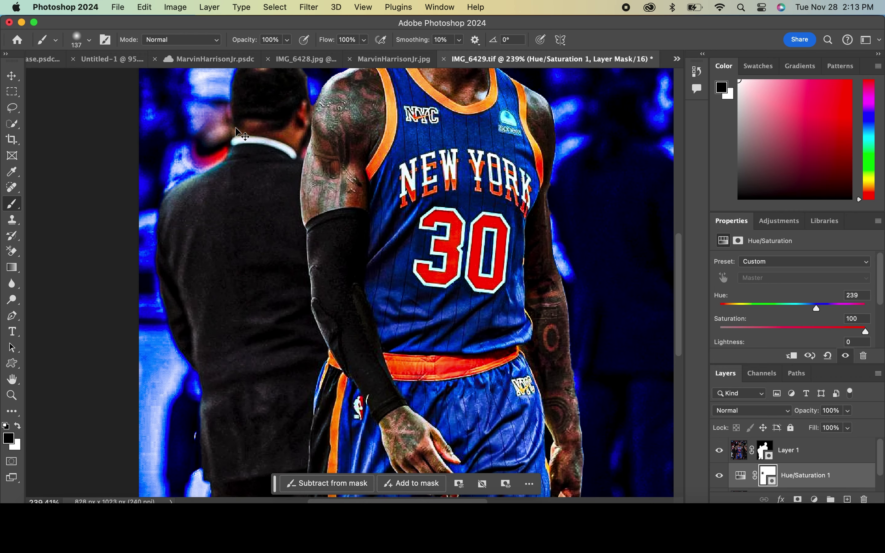
# Paint the suited man out of the player's mask and shift the tint to green, Hue 132
pyautogui.click(765, 450)
pyautogui.moveTo(248, 261)
pyautogui.mouseDown()
pyautogui.moveTo(194, 237)
pyautogui.moveTo(227, 95)
pyautogui.moveTo(241, 122)
pyautogui.moveTo(256, 115)
pyautogui.moveTo(221, 217)
pyautogui.moveTo(281, 365)
pyautogui.moveTo(213, 326)
pyautogui.moveTo(261, 278)
pyautogui.moveTo(270, 375)
pyautogui.moveTo(264, 397)
pyautogui.mouseUp()
pyautogui.scroll(-5, 270, 380)
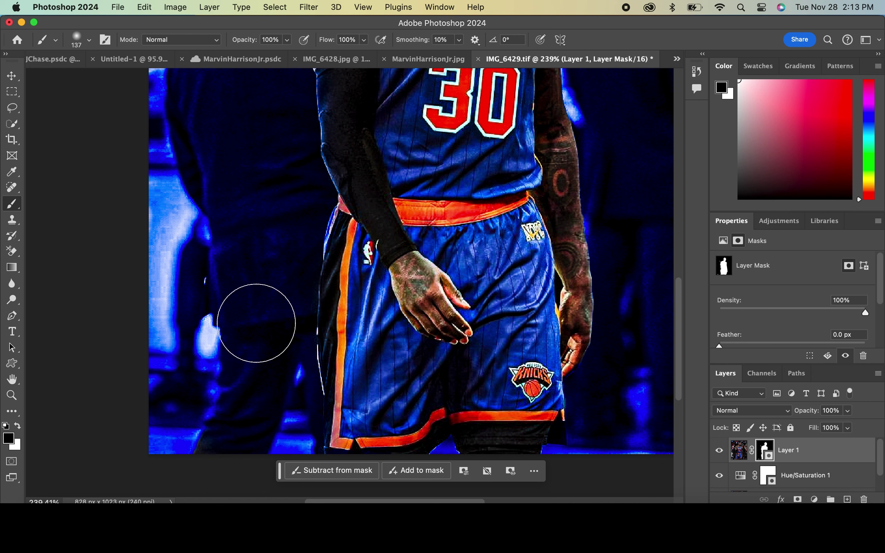
pyautogui.rightClick(256, 316)
pyautogui.moveTo(292, 324); pyautogui.dragTo(331, 317)
pyautogui.click(740, 475)
pyautogui.click(773, 307)
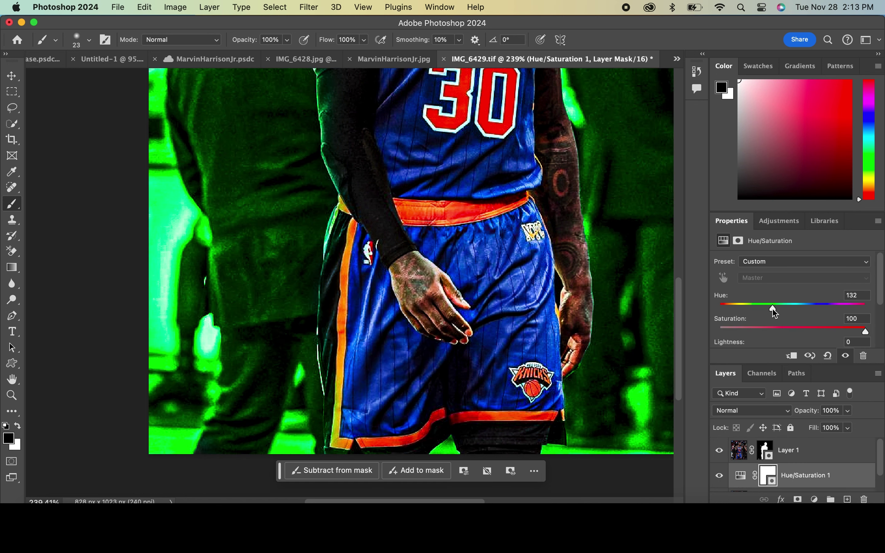
# Paint white on the mask to restore the shorts' orange stripes, hem and waistband edge
pyautogui.click(19, 426)
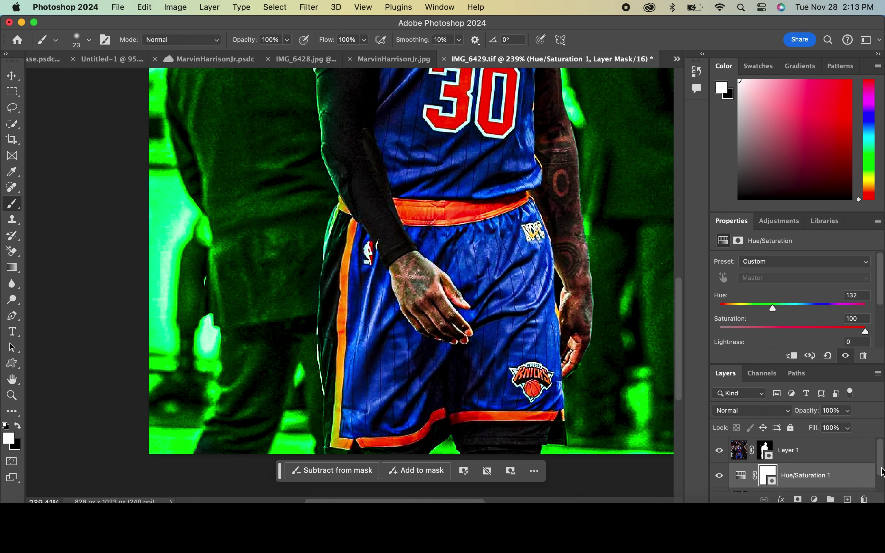
pyautogui.click(768, 449)
pyautogui.moveTo(361, 413)
pyautogui.mouseDown()
pyautogui.moveTo(336, 443)
pyautogui.moveTo(385, 444)
pyautogui.mouseUp()
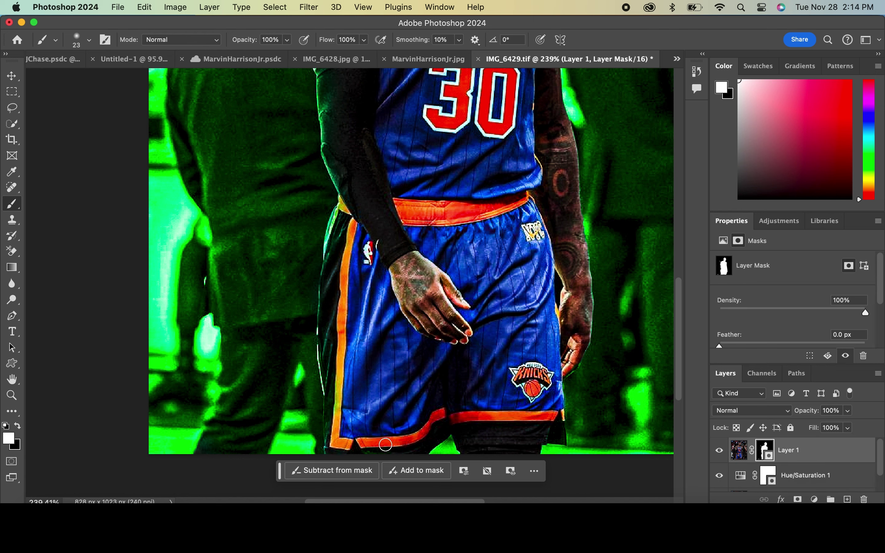
pyautogui.moveTo(343, 400); pyautogui.dragTo(334, 433)
pyautogui.moveTo(347, 224)
pyautogui.mouseDown()
pyautogui.moveTo(335, 238)
pyautogui.moveTo(343, 222)
pyautogui.mouseUp()
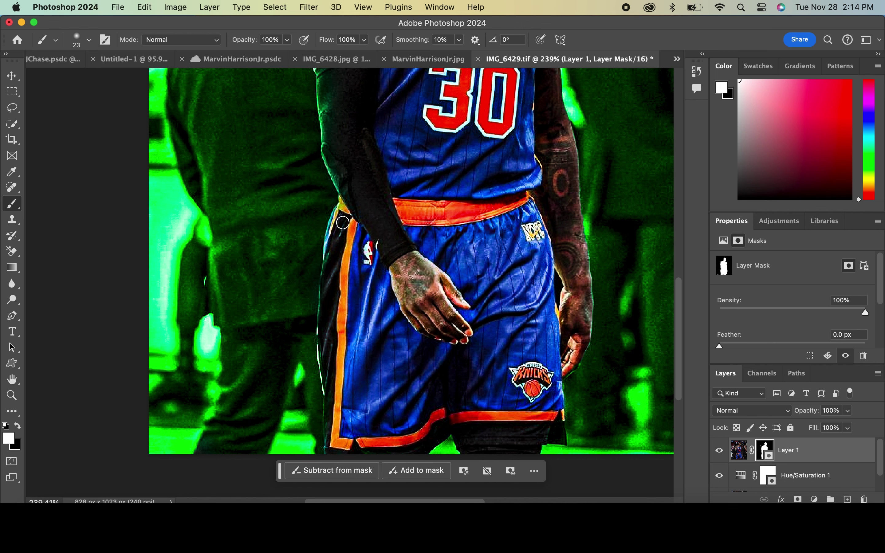
pyautogui.click(347, 210)
pyautogui.scroll(5, 339, 172)
pyautogui.hscroll(-1, 338, 172)
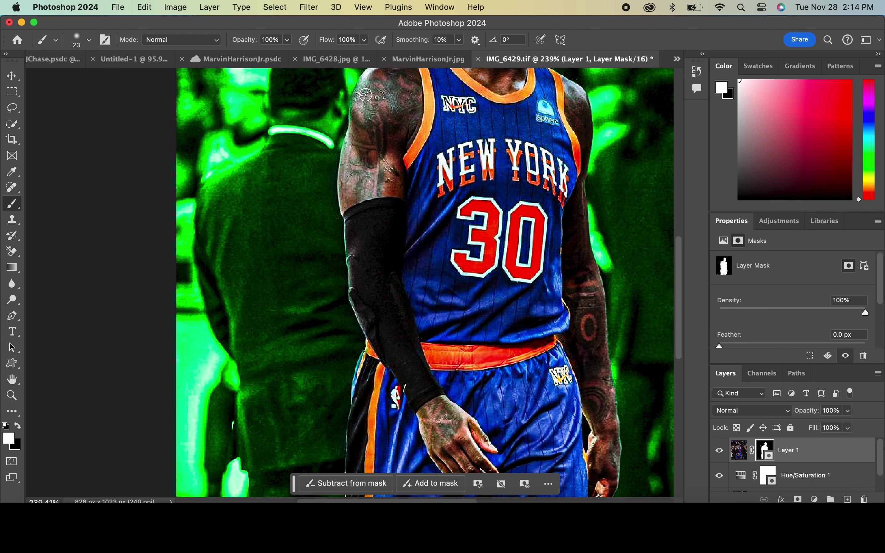
pyautogui.scroll(2, 365, 95)
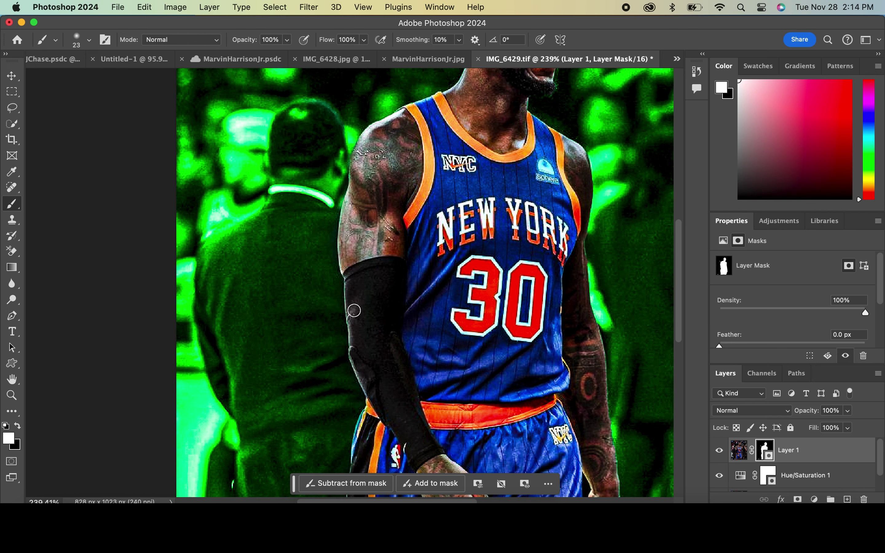
pyautogui.scroll(2, 356, 310)
pyautogui.scroll(4, 416, 217)
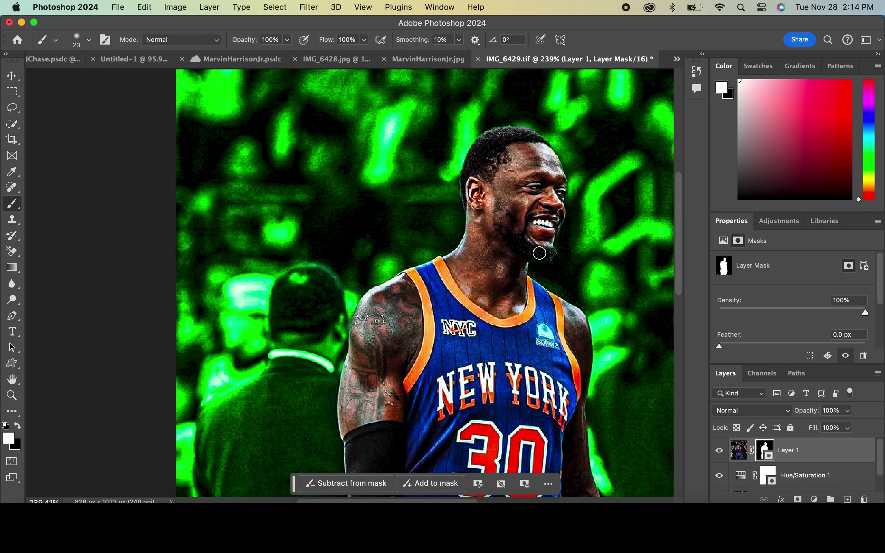
pyautogui.scroll(-10, 547, 347)
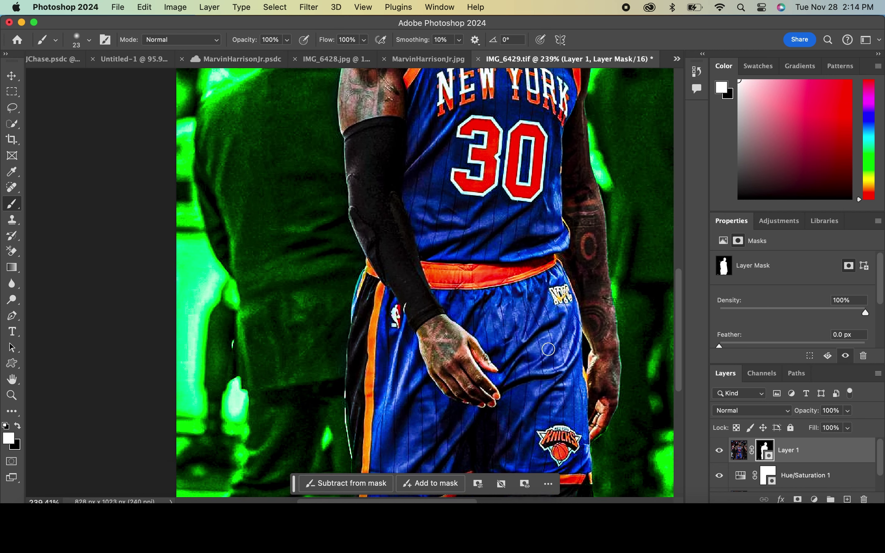
pyautogui.scroll(-3, 541, 271)
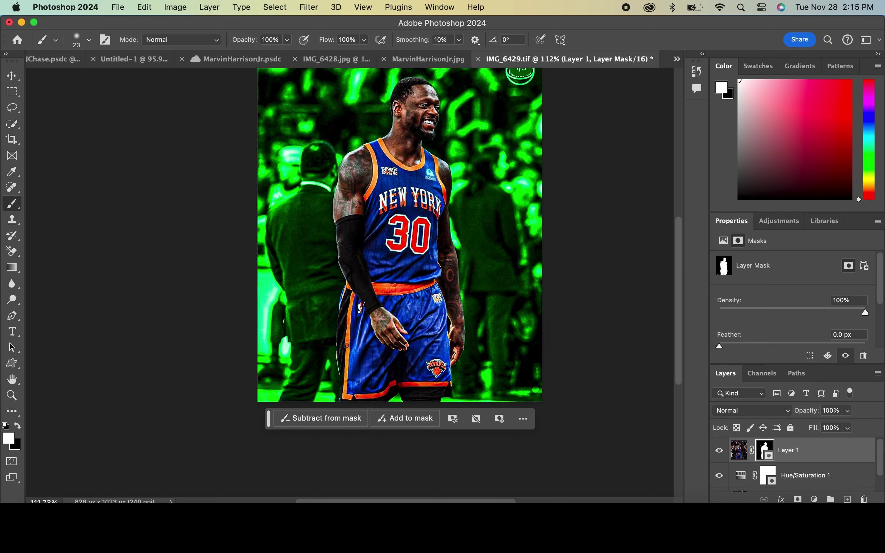
# Bring the abstract geometric graphic into IMG_6429.tif and enlarge it to cover the canvas
pyautogui.moveTo(455, 329)
pyautogui.mouseDown()
pyautogui.moveTo(458, 222)
pyautogui.moveTo(402, 170)
pyautogui.mouseUp()
pyautogui.press('Return')
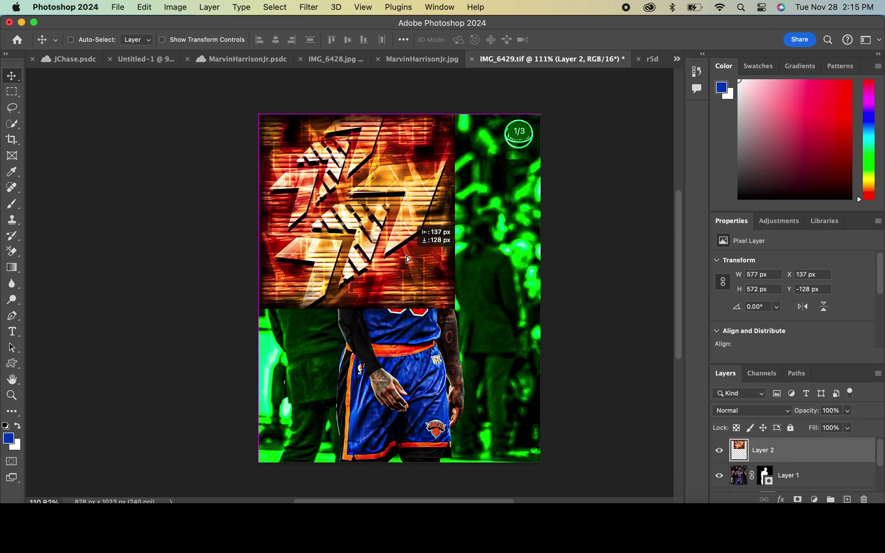
pyautogui.click(162, 39)
pyautogui.moveTo(452, 309); pyautogui.dragTo(551, 370)
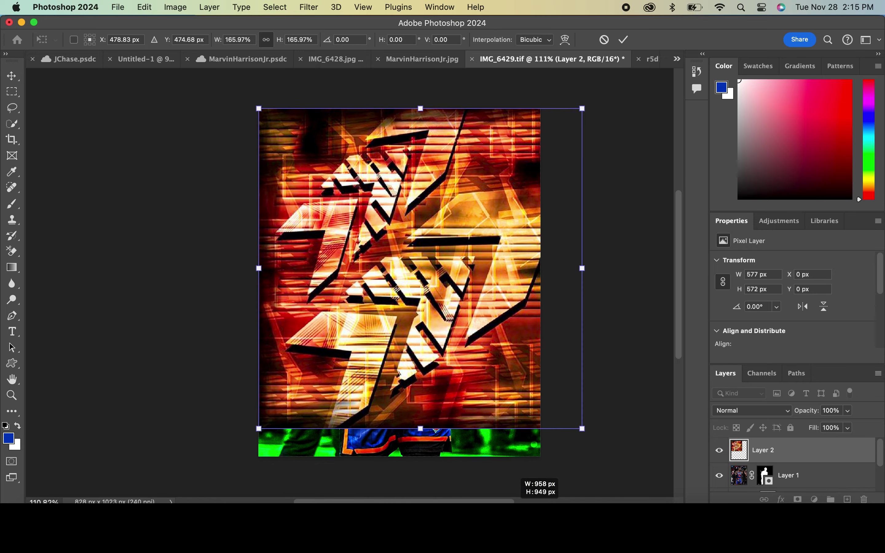
pyautogui.moveTo(551, 370); pyautogui.dragTo(570, 386)
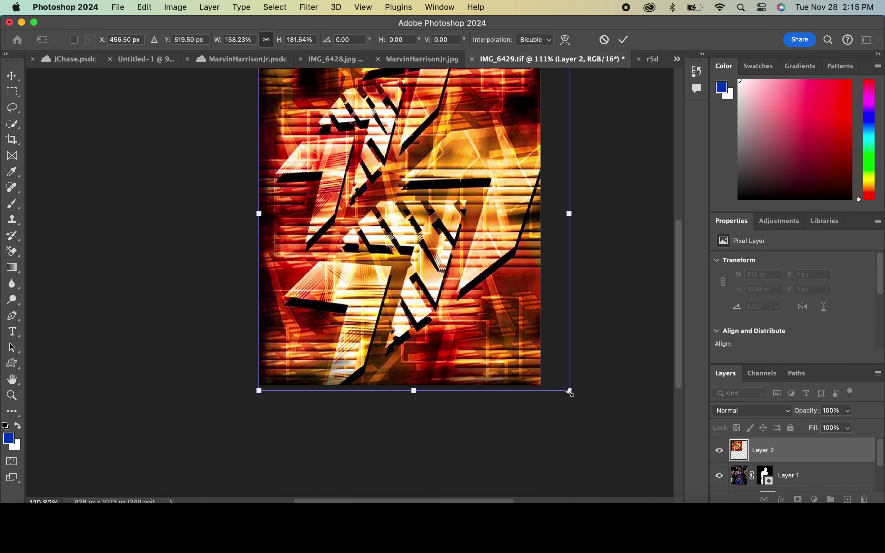
pyautogui.press('Return')
# Move Layer 1 above the graphic and set the graphic's blend mode to Overlay
pyautogui.moveTo(777, 476); pyautogui.dragTo(777, 465)
pyautogui.click(751, 410)
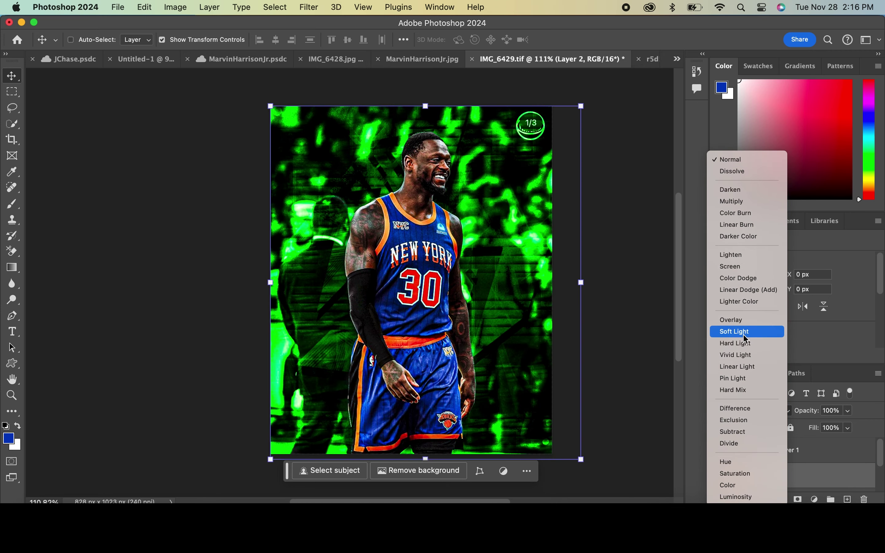
pyautogui.click(731, 319)
# Add a Hue/Saturation adjustment above the graphic that turns the background tint blue
pyautogui.scroll(-2, 794, 468)
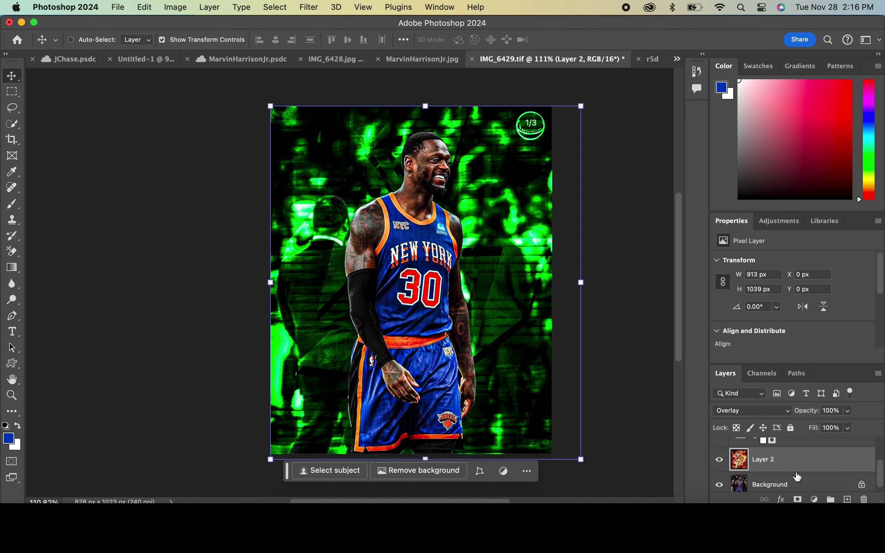
pyautogui.click(814, 499)
pyautogui.click(841, 348)
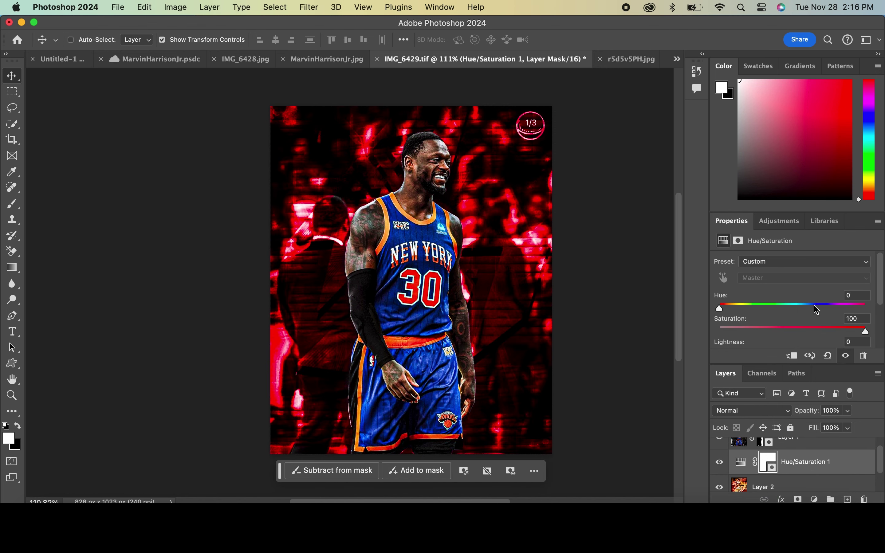
pyautogui.moveTo(822, 309)
pyautogui.mouseDown()
pyautogui.moveTo(737, 307)
pyautogui.moveTo(821, 319)
pyautogui.mouseUp()
pyautogui.scroll(-2, 816, 476)
pyautogui.scroll(2, 816, 480)
# Duplicate the graphic layer, set the original to Hard Light, and duplicate it again
pyautogui.click(816, 481)
pyautogui.press('super+j')
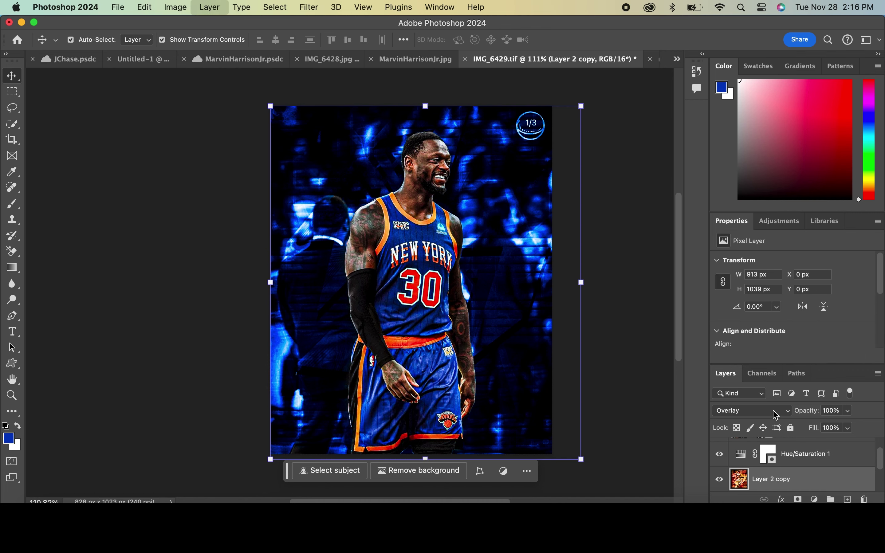
pyautogui.click(775, 414)
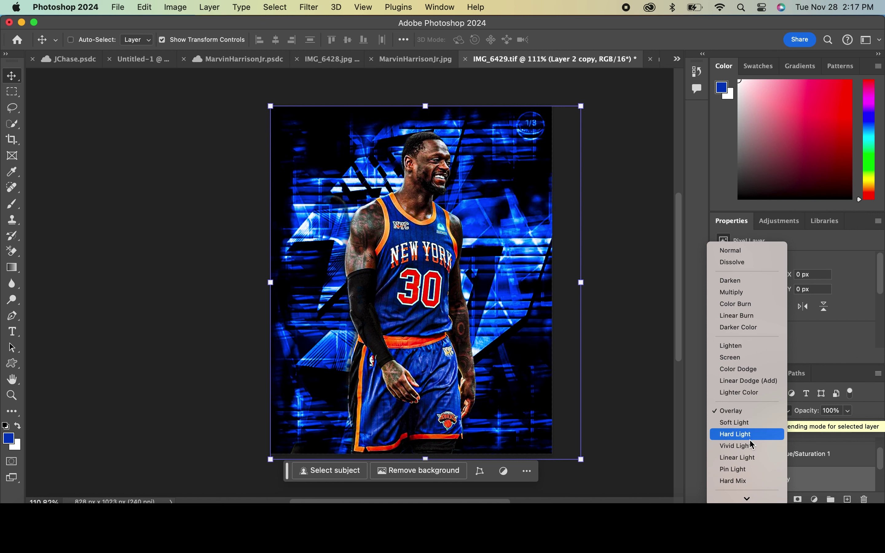
pyautogui.press('Escape')
pyautogui.click(769, 466)
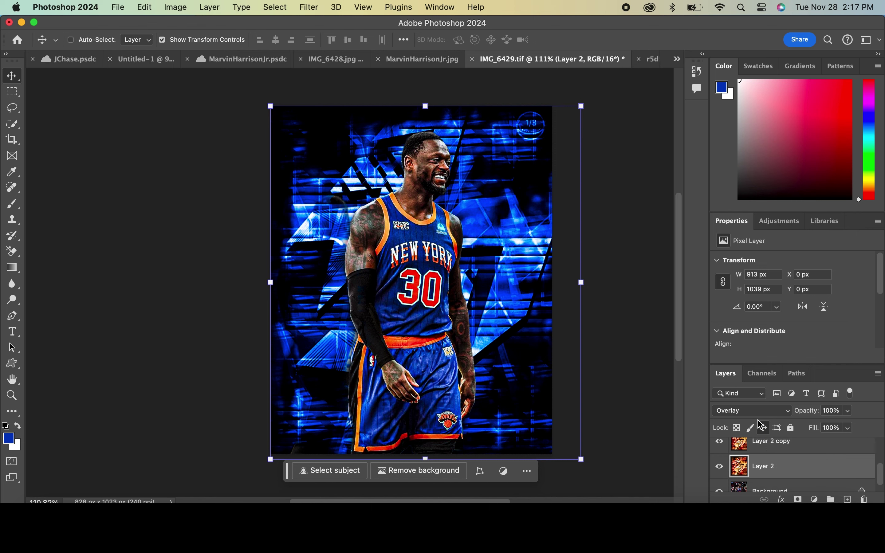
pyautogui.click(759, 411)
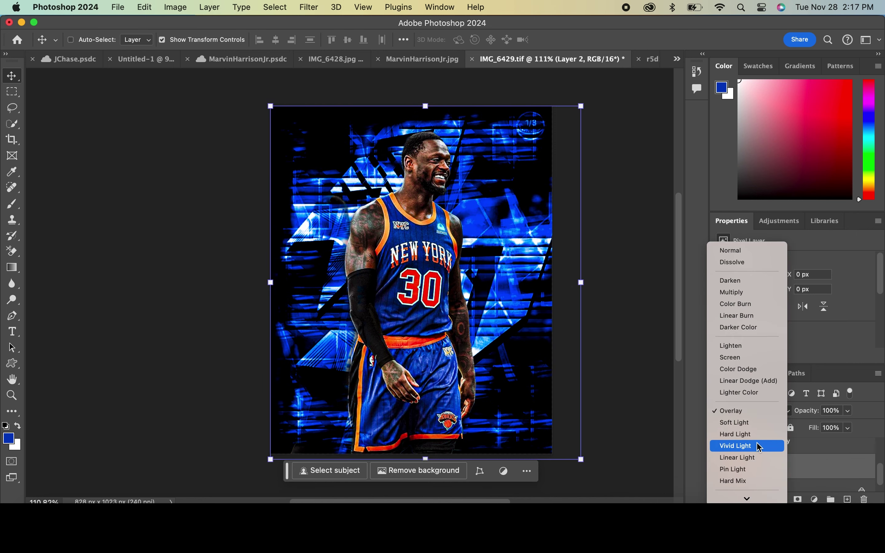
pyautogui.click(735, 434)
pyautogui.hotkey('ctrl', 'j')
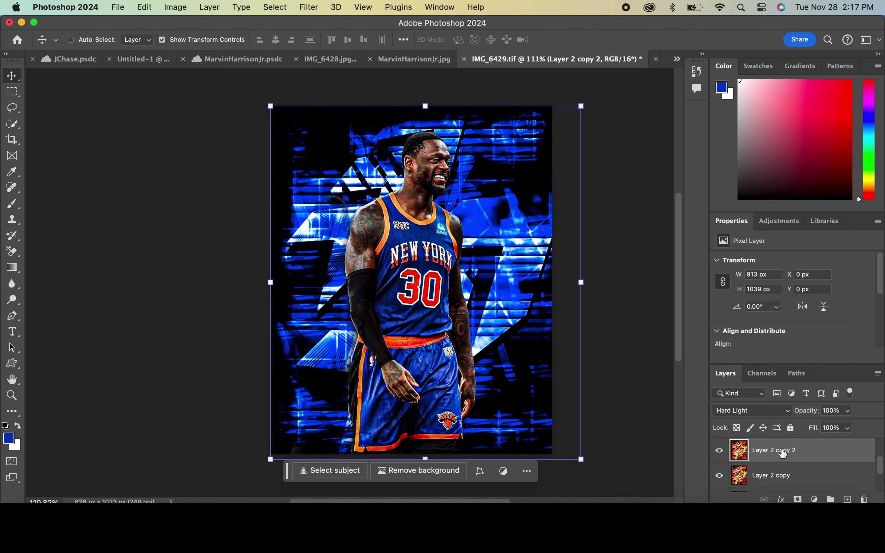
# Delete Layer 2 copy 2, confirming Layer 2 copy keeps its Hard Light blend mode
pyautogui.click(753, 410)
pyautogui.press('Escape')
pyautogui.press('BackSpace')
pyautogui.click(754, 410)
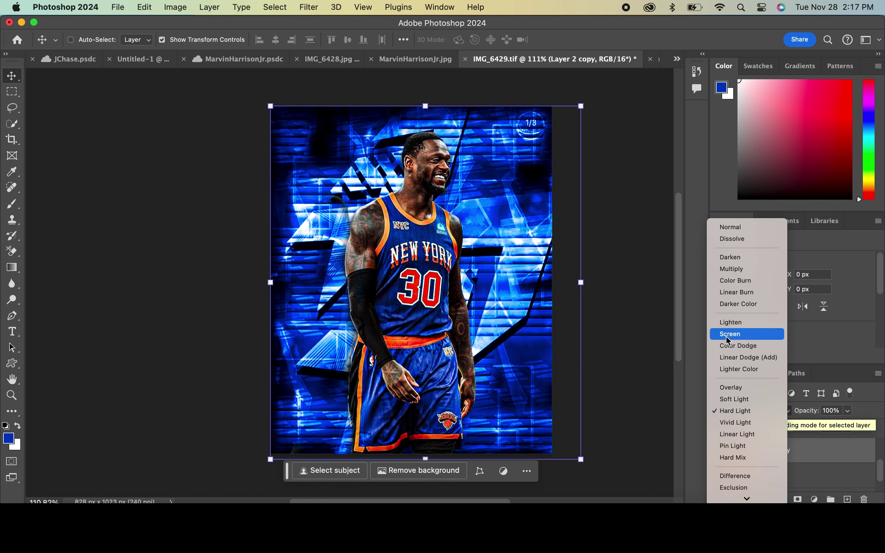
pyautogui.click(705, 343)
pyautogui.scroll(-2, 744, 452)
pyautogui.click(764, 451)
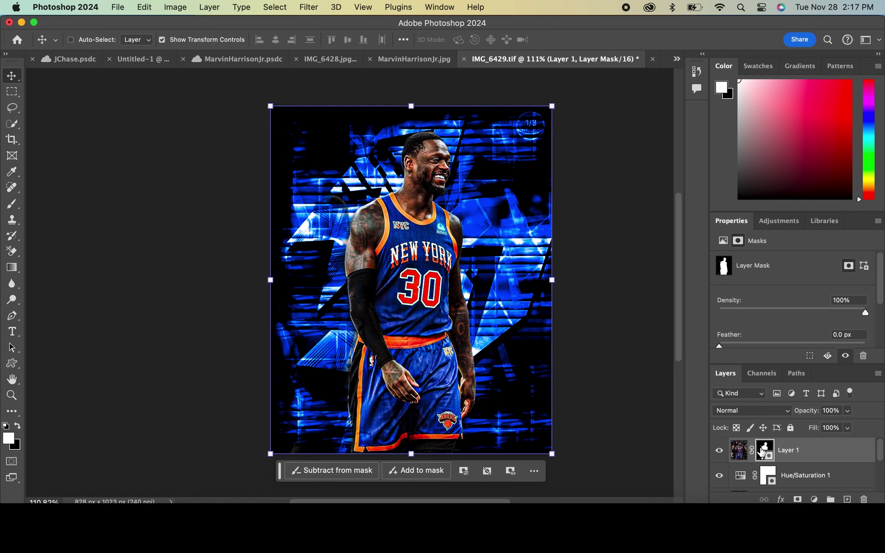
# Brush black on Layer 1's mask to remove the grey halo by the shoulder and arm edge
pyautogui.click(6, 205)
pyautogui.click(17, 424)
pyautogui.scroll(3, 307, 356)
pyautogui.moveTo(322, 157); pyautogui.dragTo(345, 210)
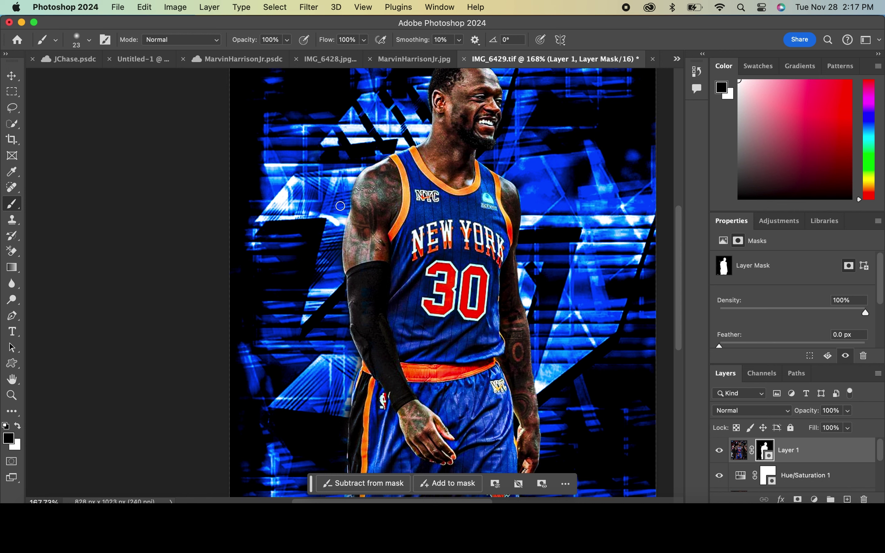
pyautogui.moveTo(338, 256); pyautogui.dragTo(341, 291)
pyautogui.moveTo(347, 346)
pyautogui.mouseDown()
pyautogui.moveTo(354, 367)
pyautogui.moveTo(343, 436)
pyautogui.moveTo(353, 368)
pyautogui.mouseUp()
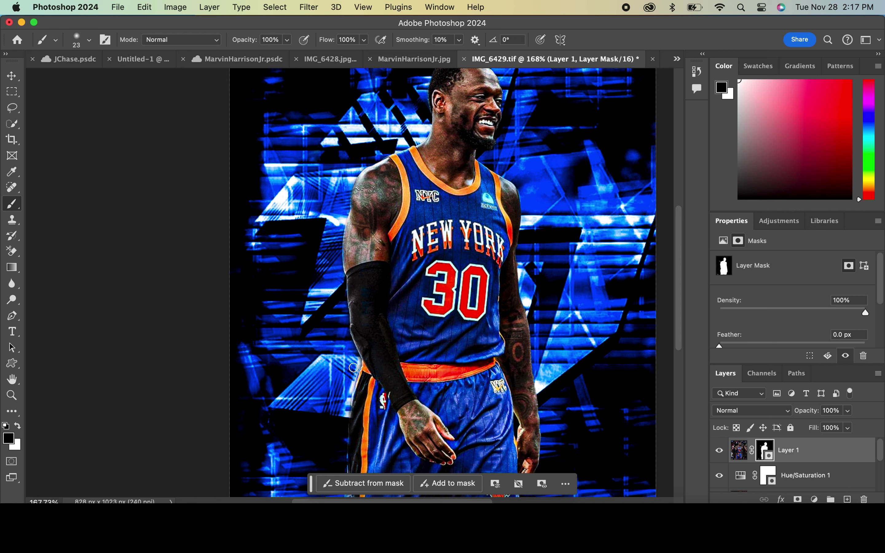
pyautogui.scroll(-5, 340, 328)
# Switch the painting colour to white, then select Layer 1's pixels and duplicate the layer
pyautogui.click(17, 426)
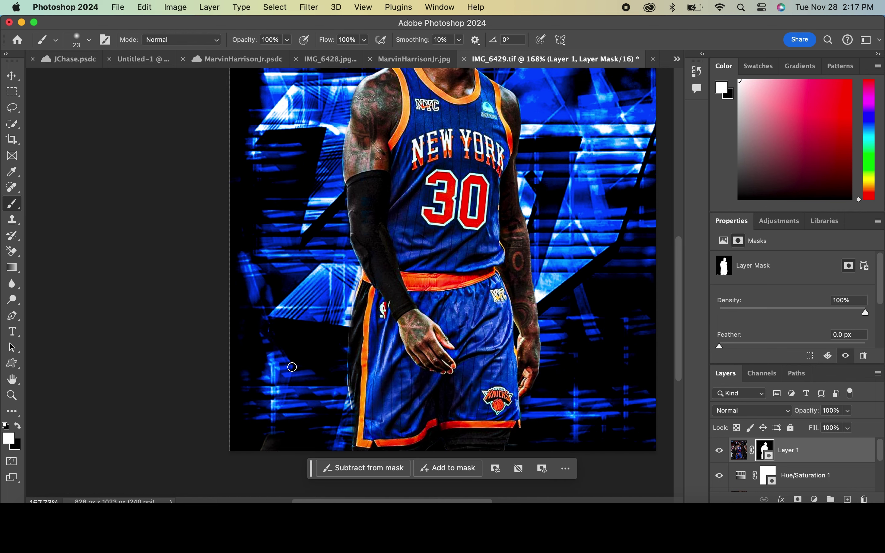
pyautogui.click(19, 427)
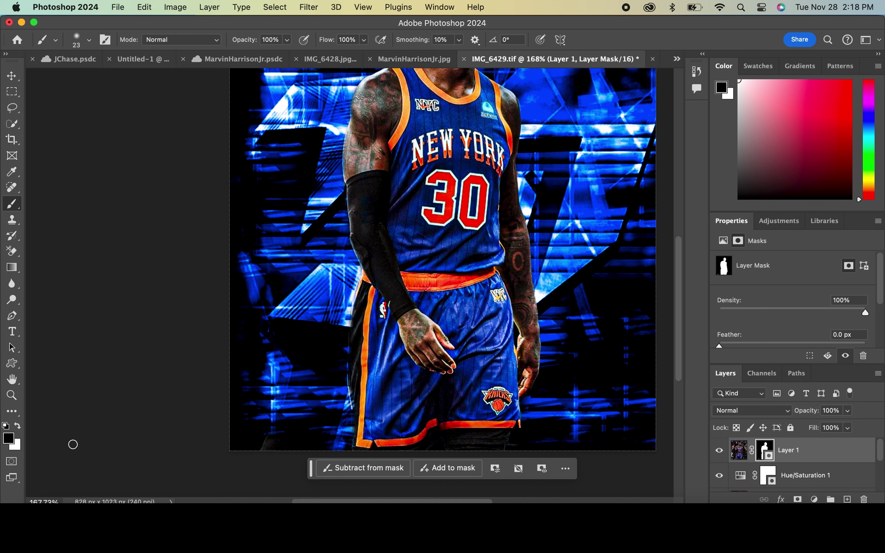
pyautogui.click(18, 426)
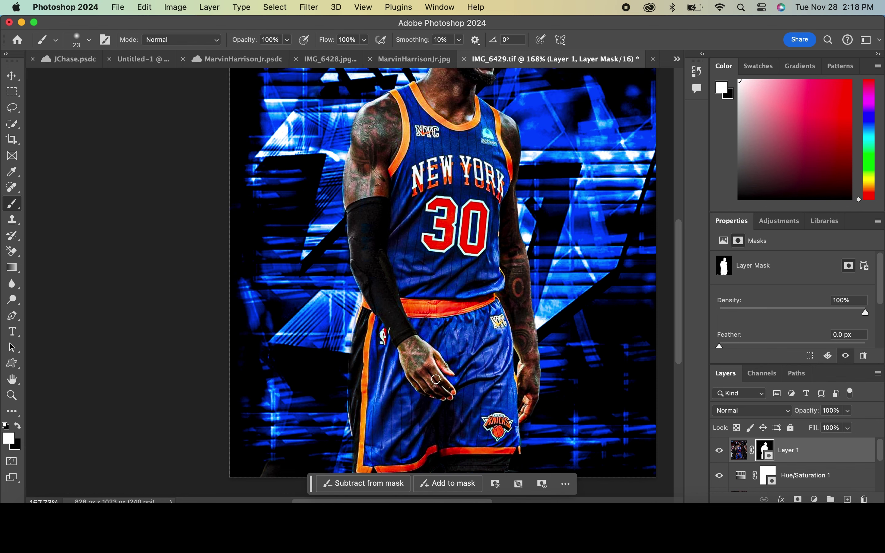
pyautogui.scroll(5, 436, 379)
pyautogui.scroll(-3, 436, 379)
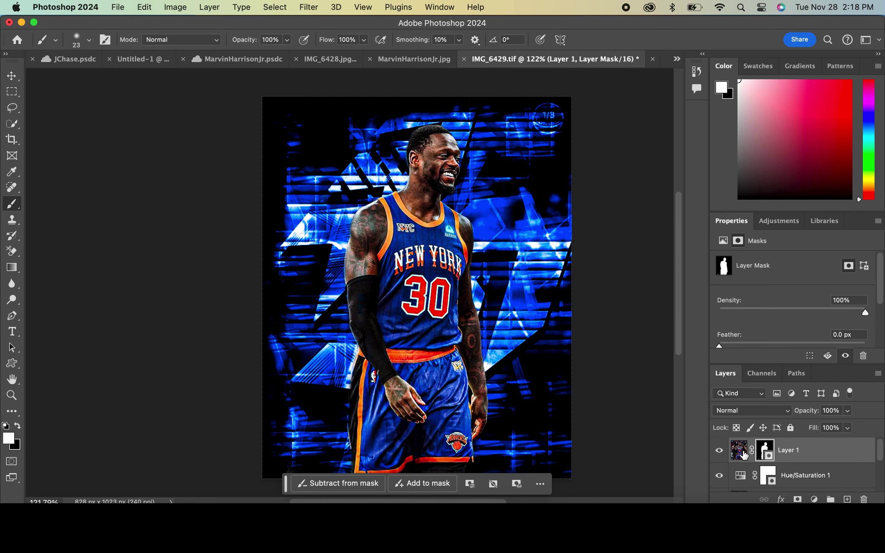
pyautogui.hscroll(3, 616, 339)
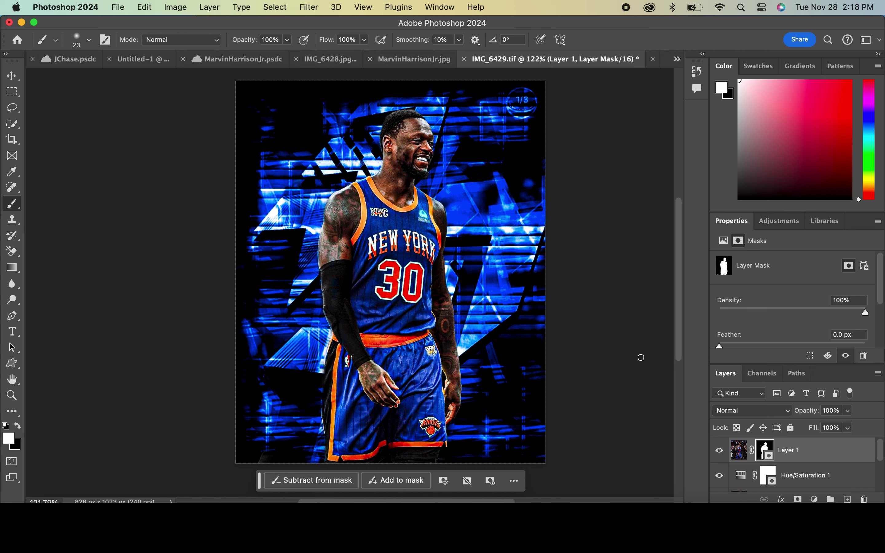
pyautogui.click(739, 450)
pyautogui.press('super+j')
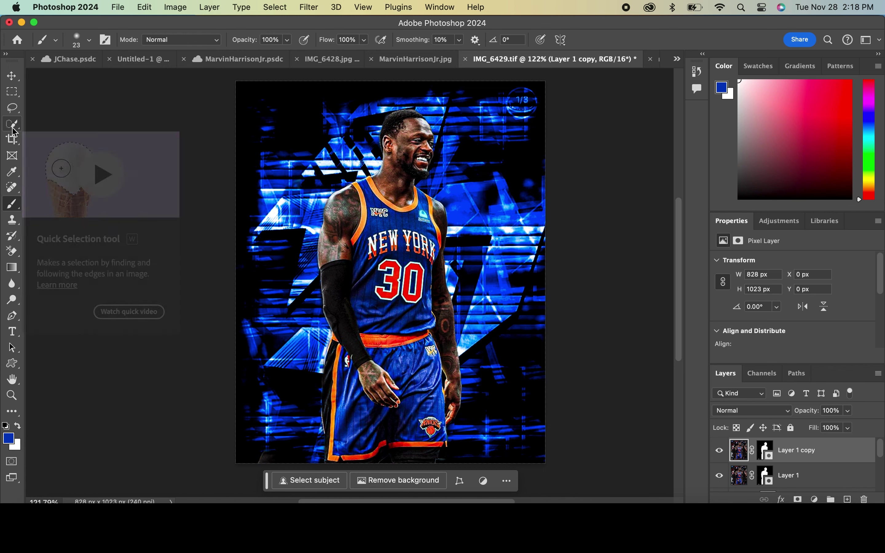
# Pick the Clone Stamp, add an empty Layer 3 and test a clone stroke over the watermark, undoing it
pyautogui.click(12, 224)
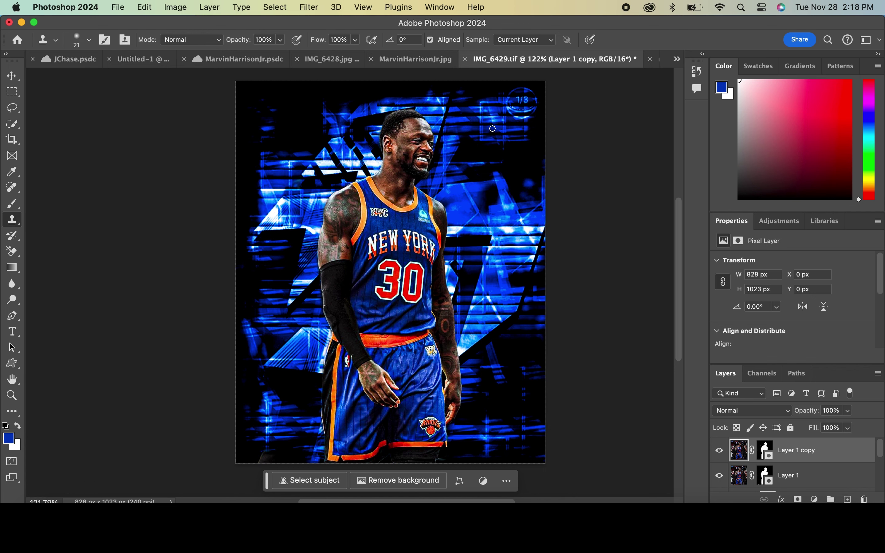
pyautogui.click(492, 128)
pyautogui.click(485, 223)
pyautogui.press('super+shift+alt+n')
pyautogui.moveTo(552, 104); pyautogui.dragTo(535, 120)
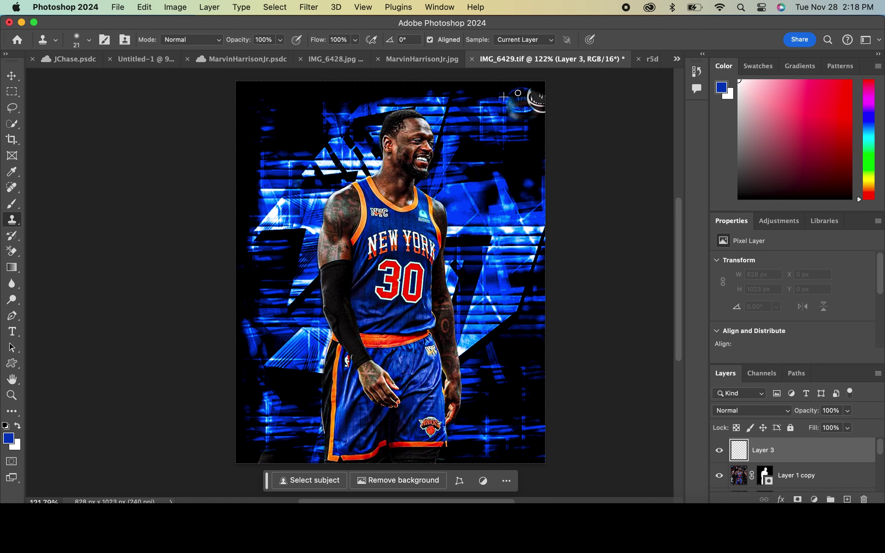
pyautogui.click(147, 7)
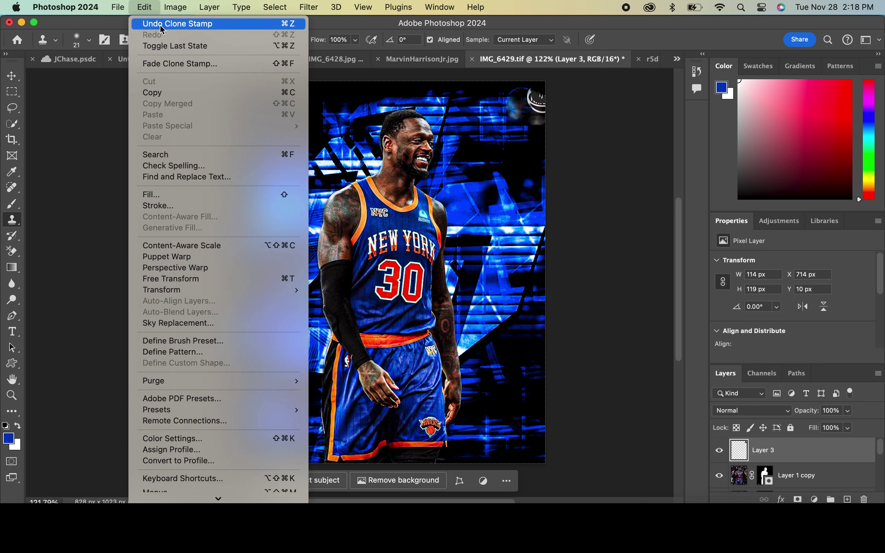
pyautogui.click(172, 26)
# Clone background texture over the 1/3 watermark on Layer 3 and move Layer 3 just above Layer 2 copy
pyautogui.click(747, 478)
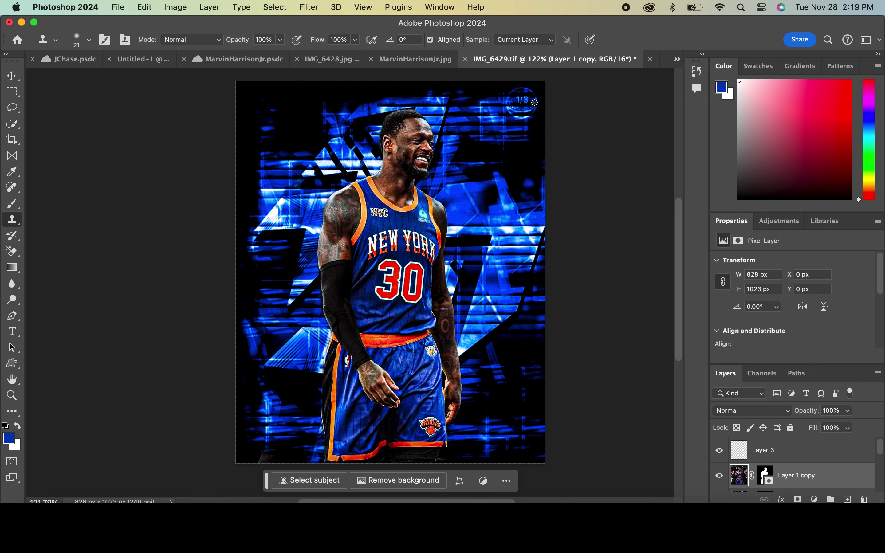
pyautogui.click(144, 7)
pyautogui.click(162, 25)
pyautogui.click(764, 454)
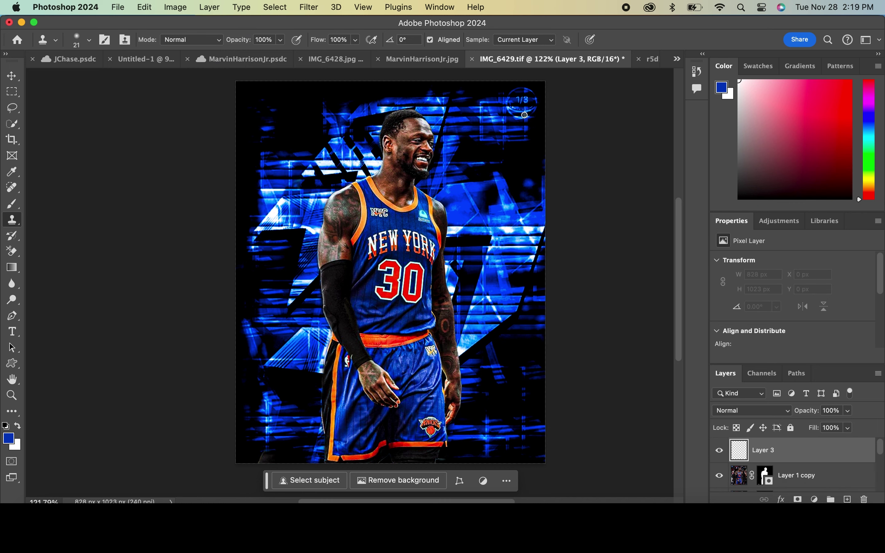
pyautogui.moveTo(524, 115); pyautogui.dragTo(522, 112)
pyautogui.moveTo(528, 106); pyautogui.dragTo(516, 104)
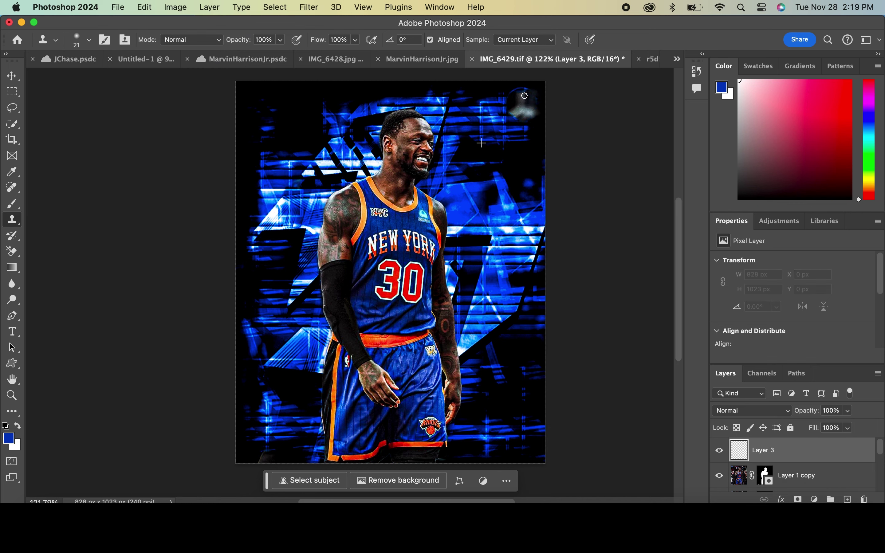
pyautogui.moveTo(795, 453); pyautogui.dragTo(796, 478)
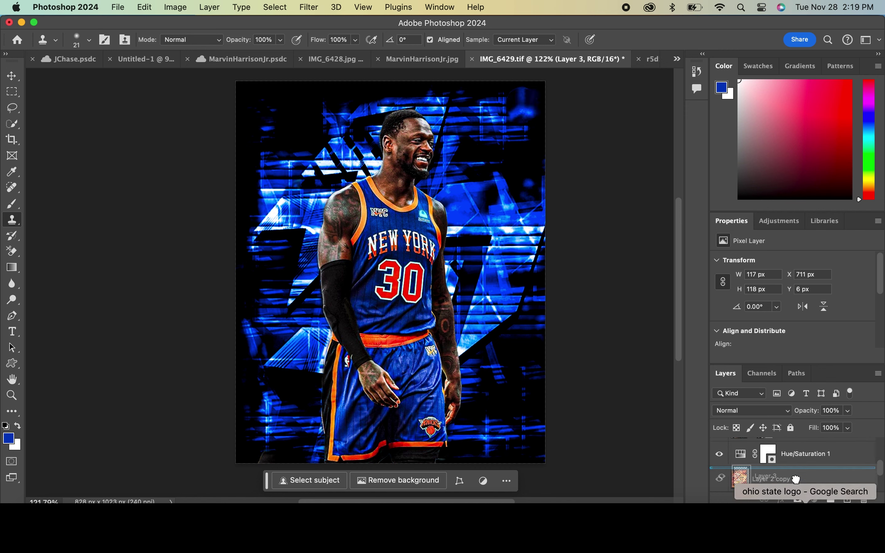
pyautogui.moveTo(797, 478); pyautogui.dragTo(797, 476)
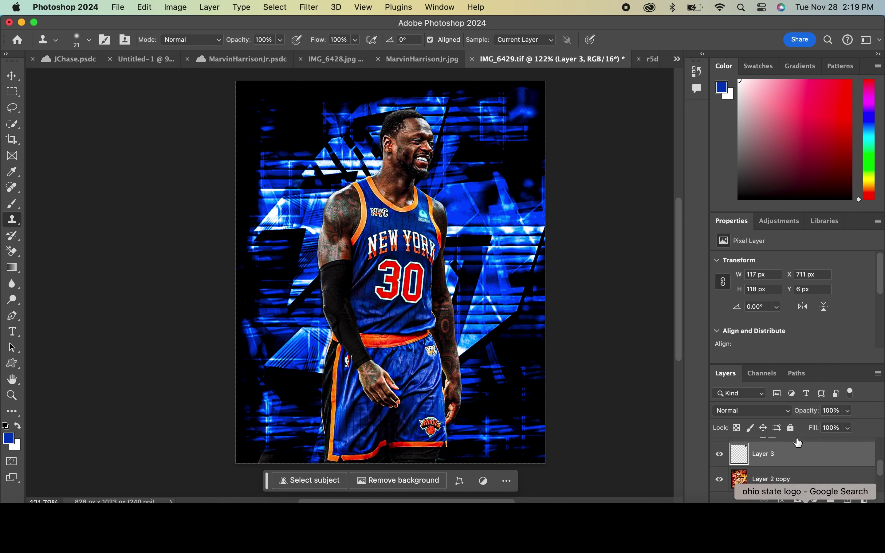
pyautogui.click(12, 251)
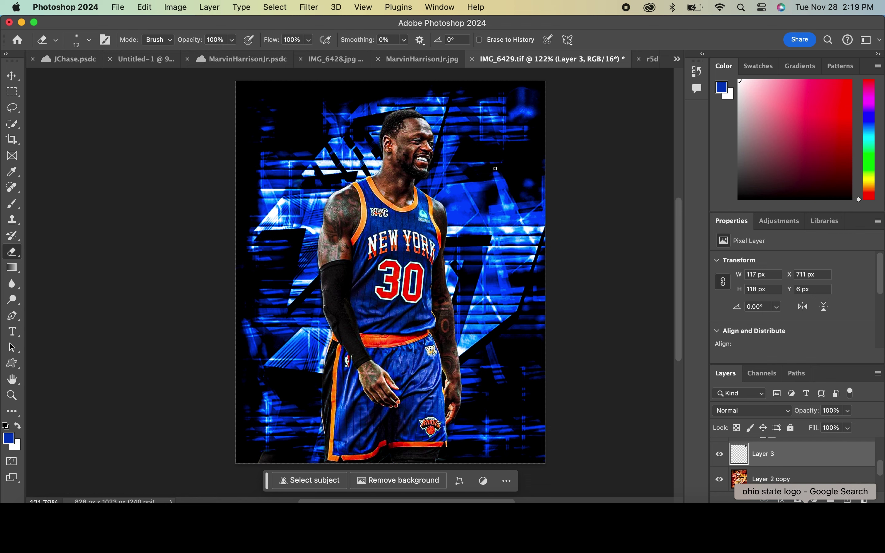
# Enlarge the eraser to 28 and nudge Layer 3's clone patch, with transform controls hidden
pyautogui.rightClick(519, 102)
pyautogui.moveTo(585, 129); pyautogui.dragTo(598, 129)
pyautogui.press('v')
pyautogui.moveTo(509, 93); pyautogui.dragTo(509, 91)
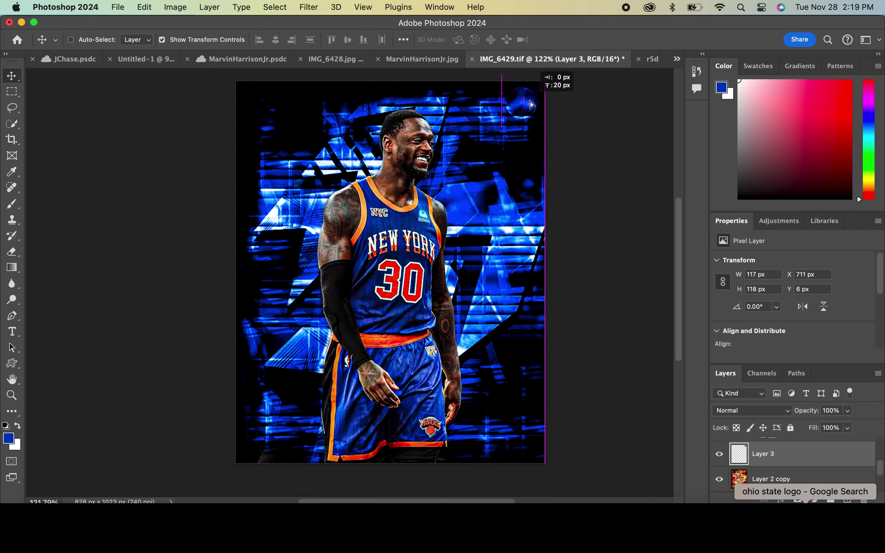
pyautogui.click(163, 39)
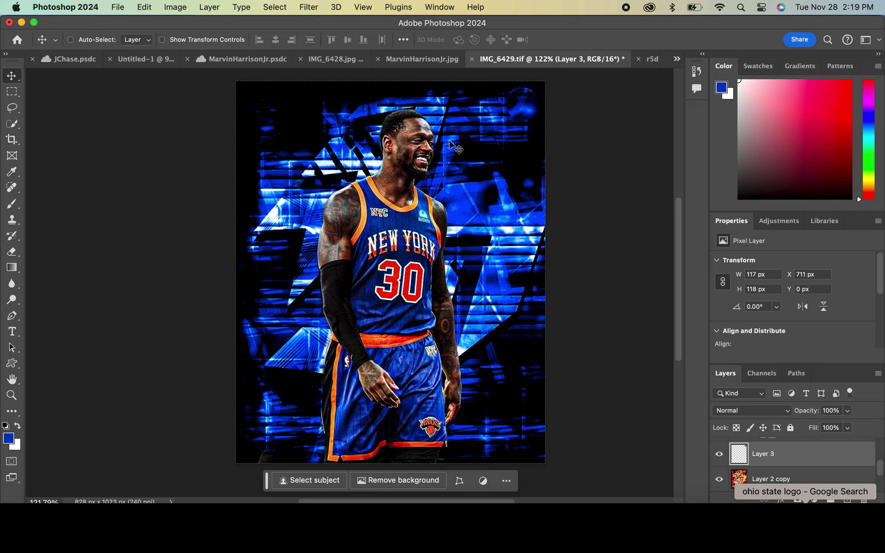
pyautogui.hotkey('ctrl', 'z')
# Delete Layer 1 copy and make Layer 1's mask the active target
pyautogui.scroll(-3, 791, 459)
pyautogui.scroll(-2, 787, 457)
pyautogui.click(765, 450)
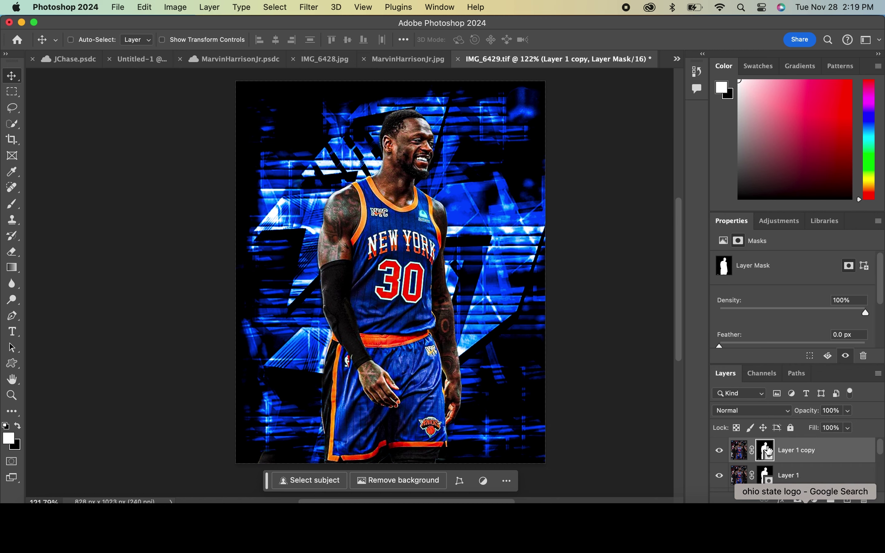
pyautogui.hotkey('ctrl', 'z')
pyautogui.hotkey('ctrl', 'z')
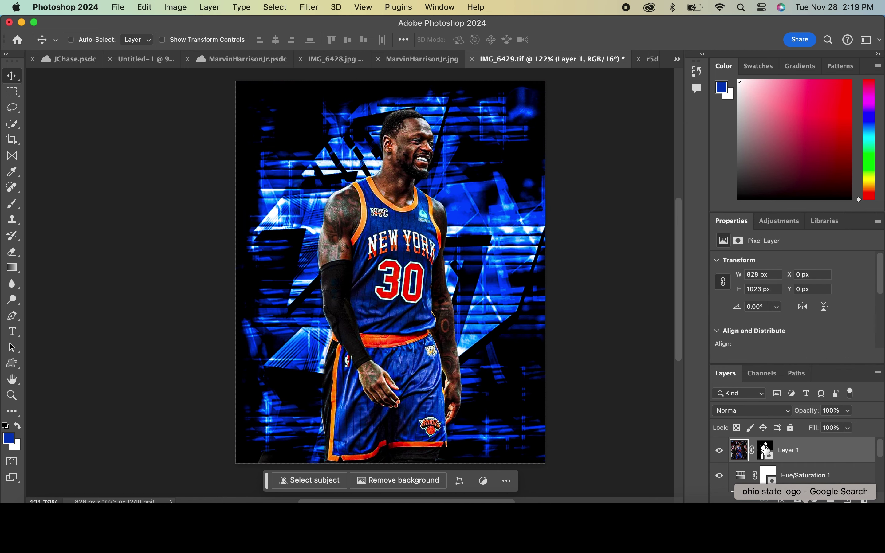
pyautogui.click(765, 450)
pyautogui.click(781, 499)
pyautogui.press('Escape')
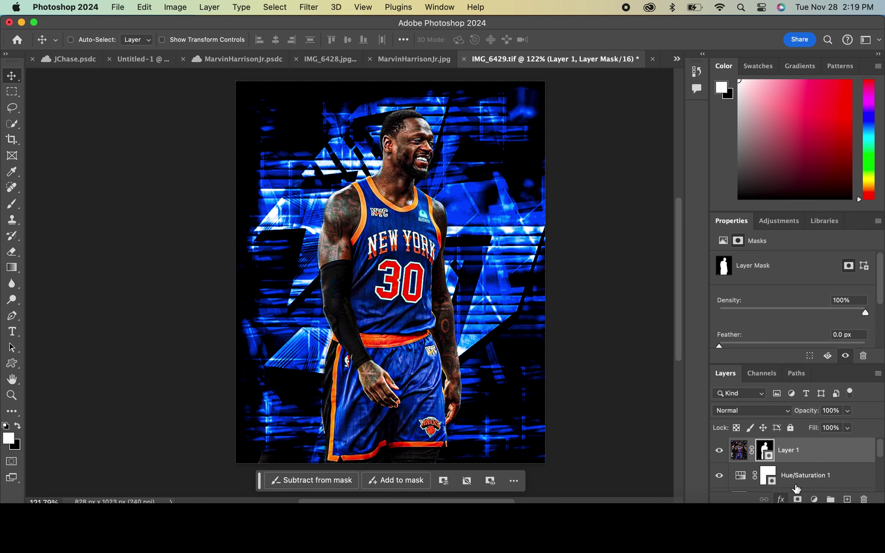
# Give Layer 1 a white Outer Glow effect
pyautogui.moveTo(668, 88); pyautogui.dragTo(720, 57)
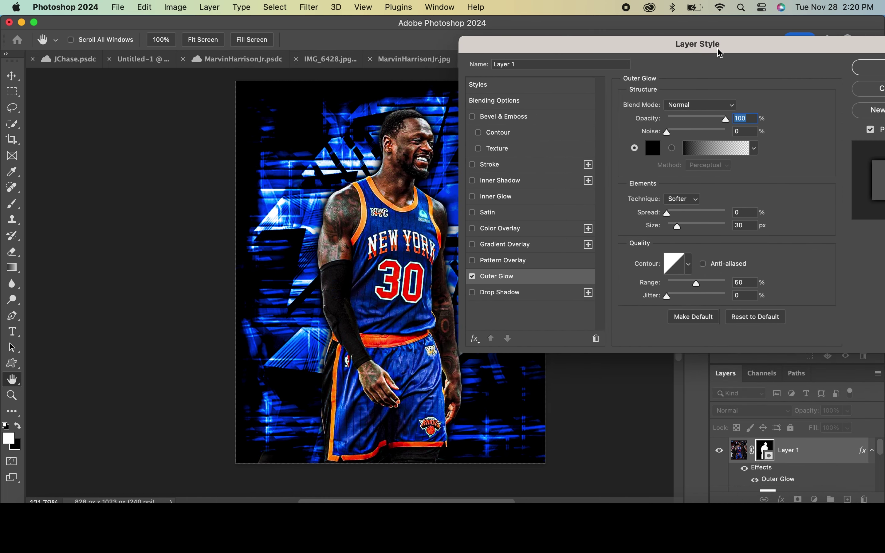
pyautogui.click(652, 147)
pyautogui.click(564, 178)
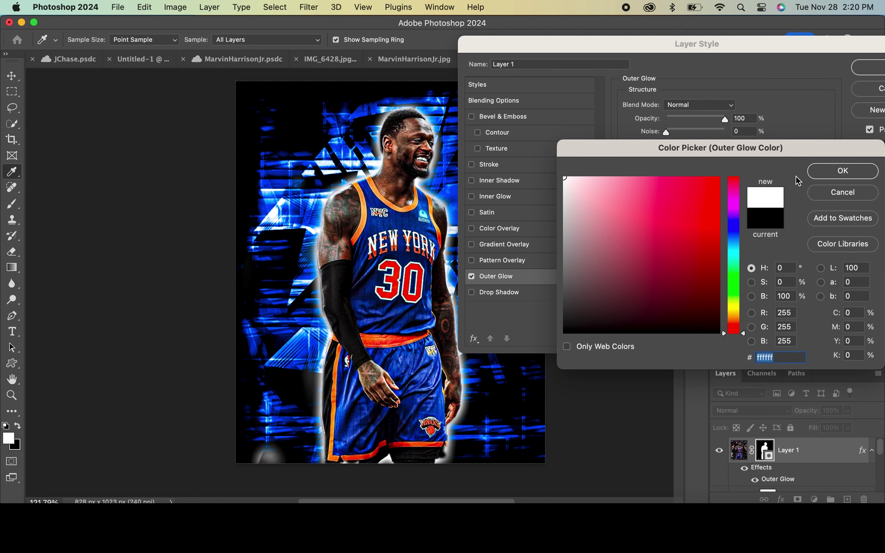
pyautogui.click(840, 179)
pyautogui.click(869, 68)
# Paint black with a 71 px brush on the mask to remove the stray bottom-left glow
pyautogui.press('b')
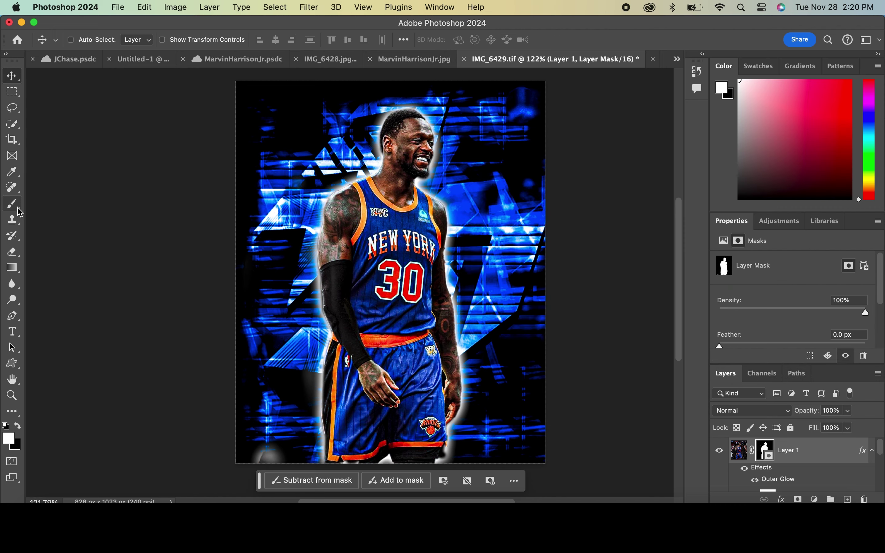
pyautogui.click(18, 426)
pyautogui.rightClick(261, 351)
pyautogui.moveTo(362, 302); pyautogui.dragTo(376, 302)
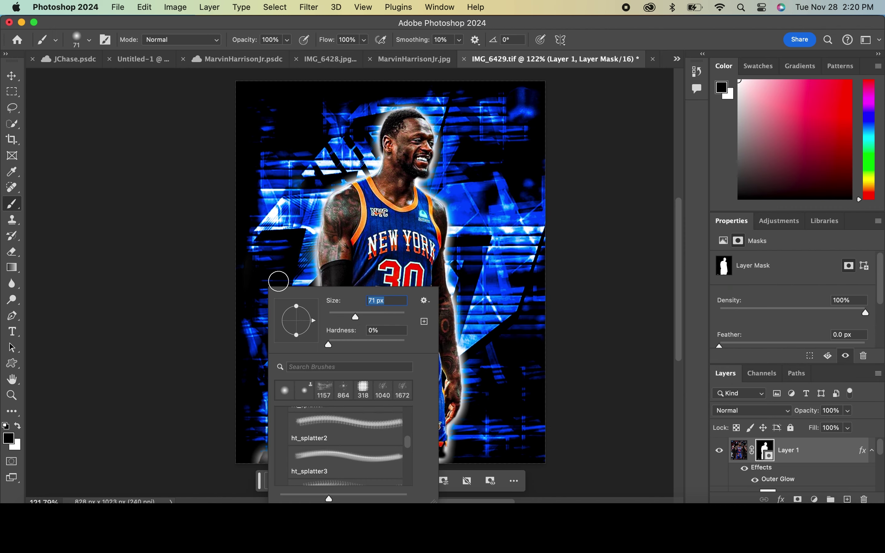
pyautogui.click(269, 274)
pyautogui.click(268, 456)
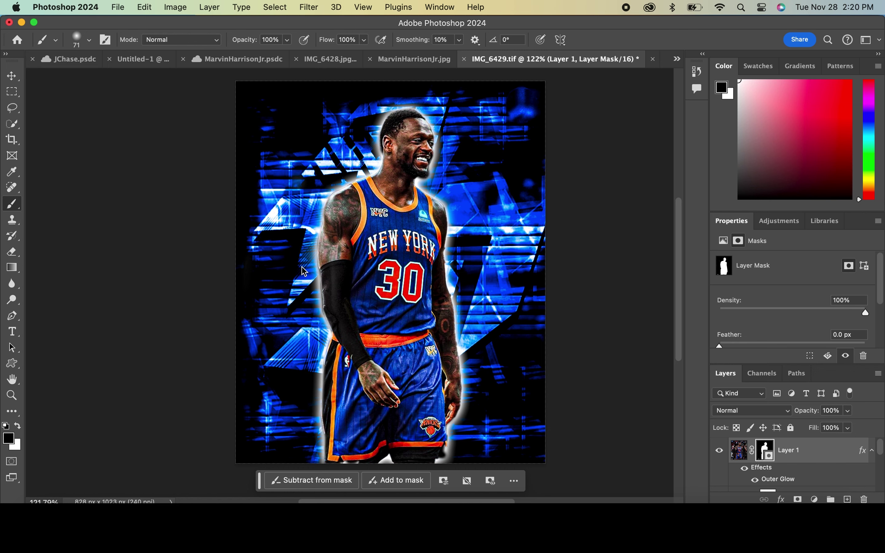
# Change the Outer Glow to Overlay blend mode at size 106 px
pyautogui.doubleClick(780, 479)
pyautogui.click(647, 104)
pyautogui.click(647, 266)
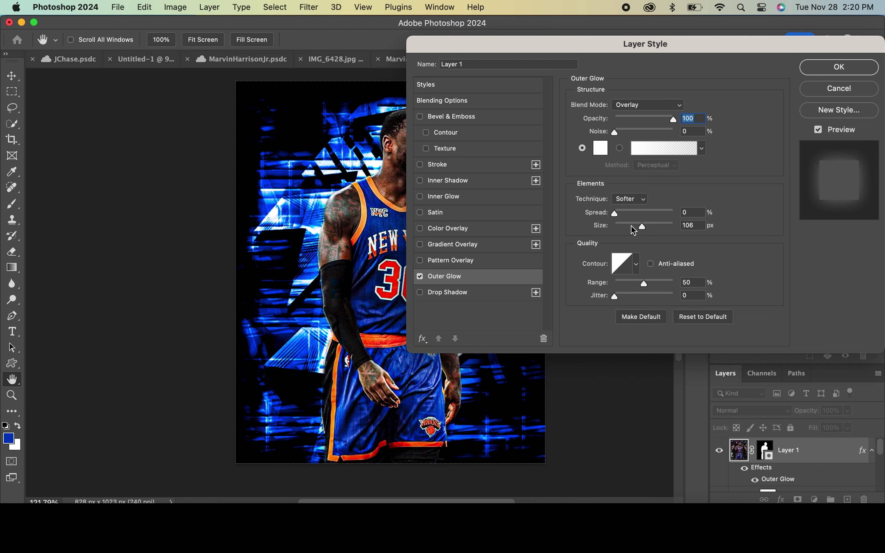
pyautogui.click(813, 71)
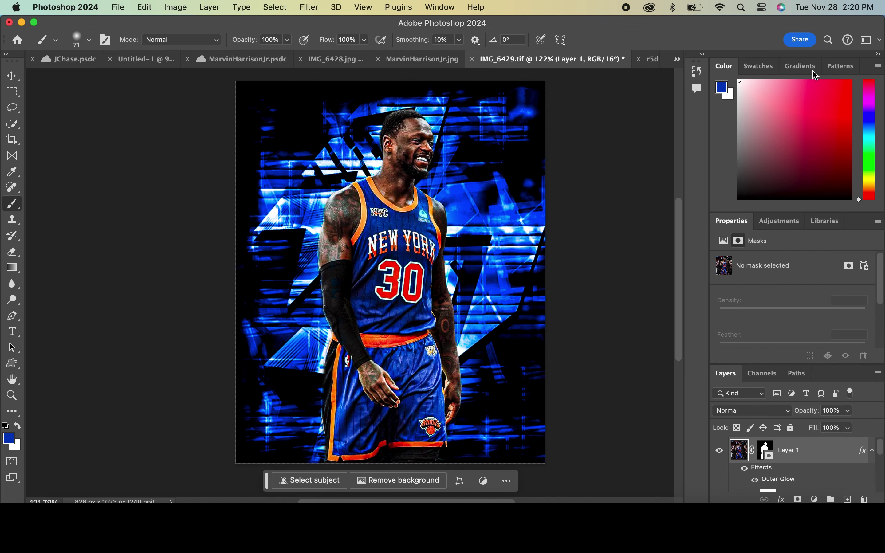